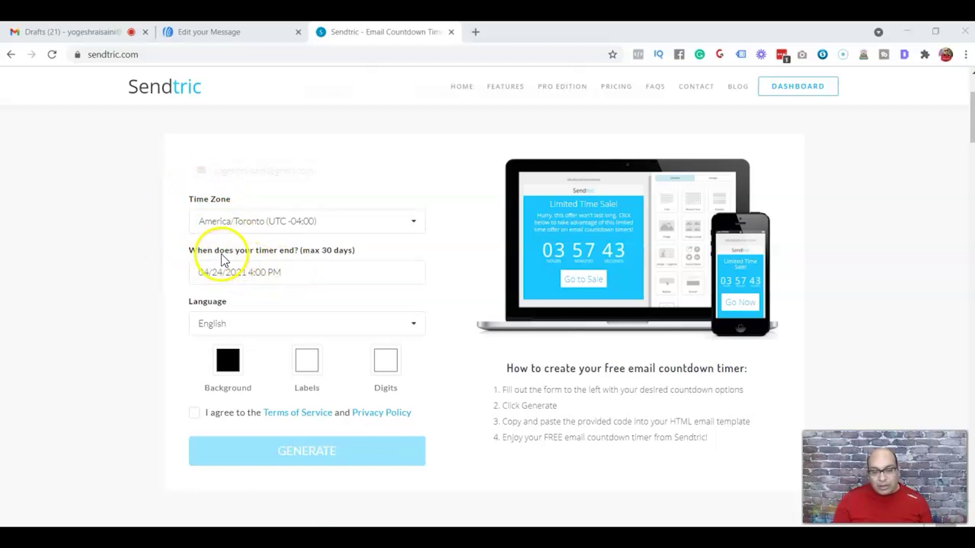
# - Set the timer end date to April 30, 2021 at 4:00 PM, keeping English as the language
pyautogui.click(290, 272)
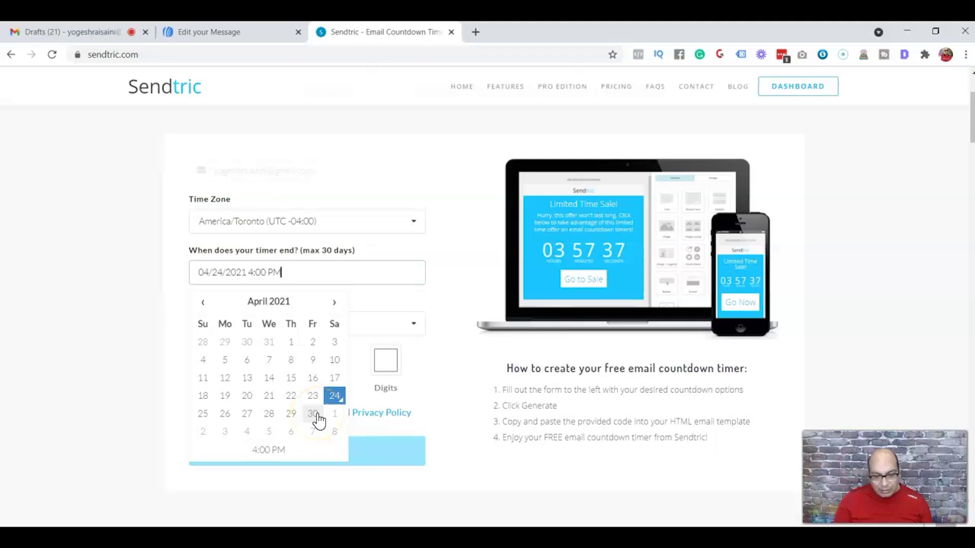
pyautogui.click(313, 414)
pyautogui.click(232, 324)
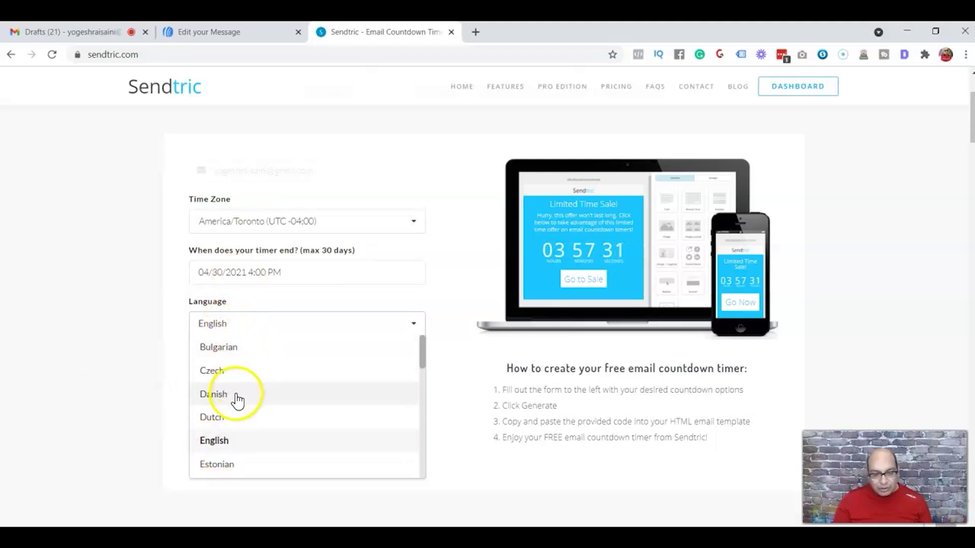
pyautogui.click(178, 404)
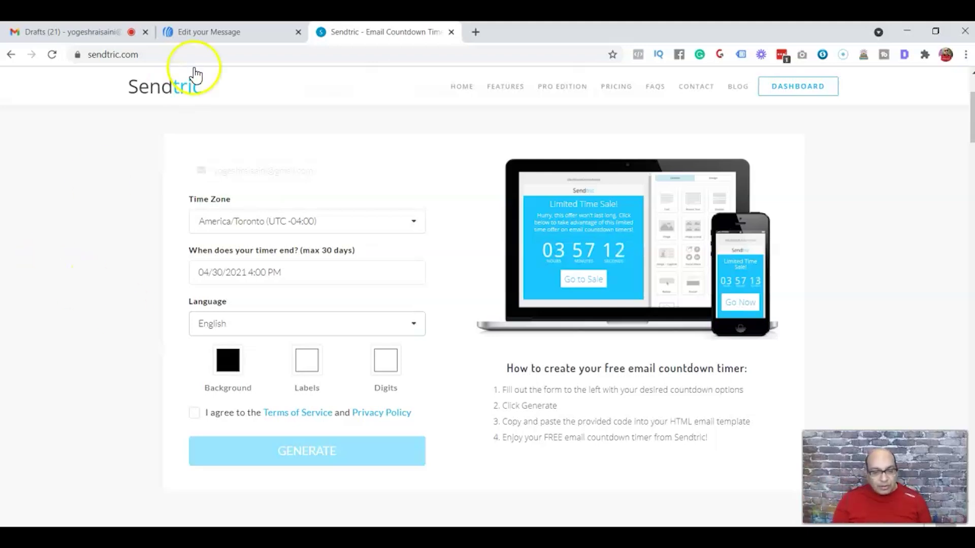
pyautogui.click(206, 29)
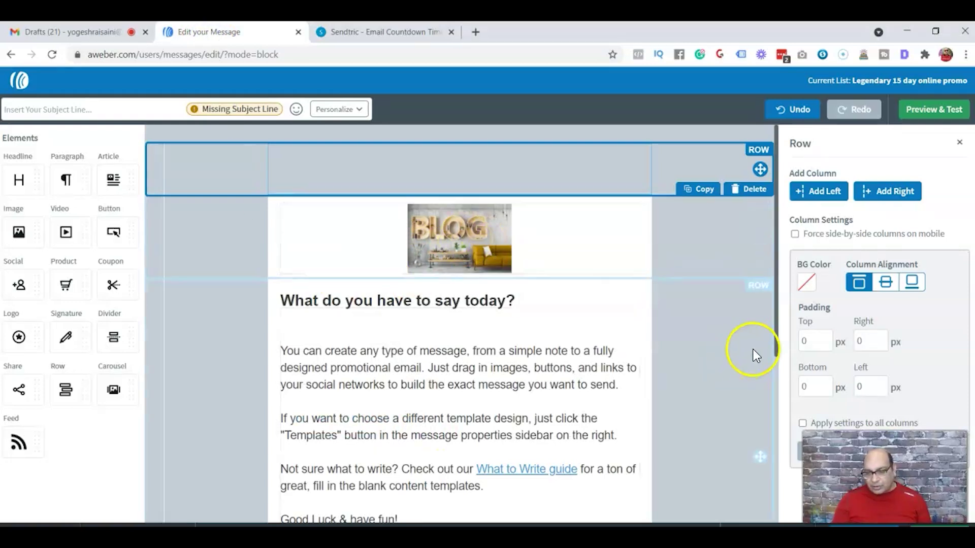
pyautogui.click(779, 335)
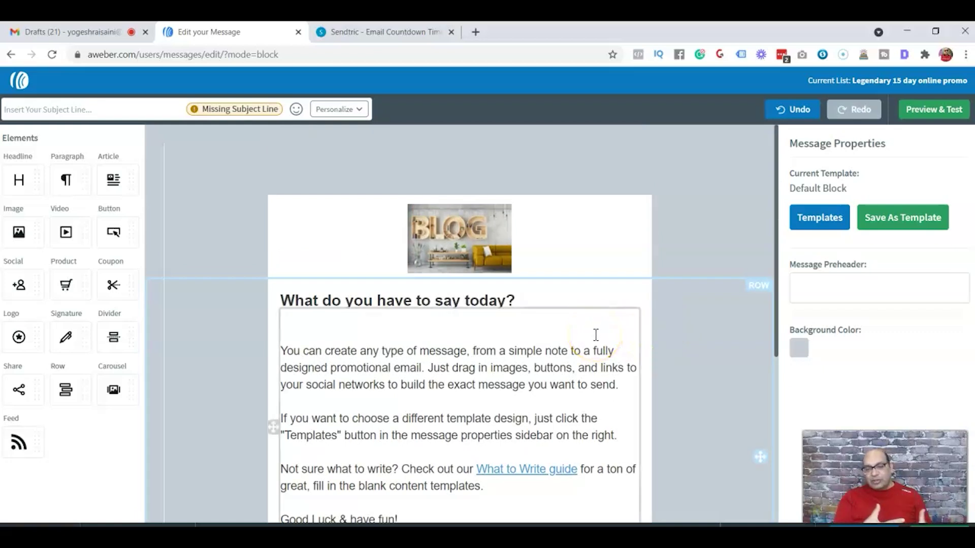
pyautogui.hotkey('ctrl', 'Tab')
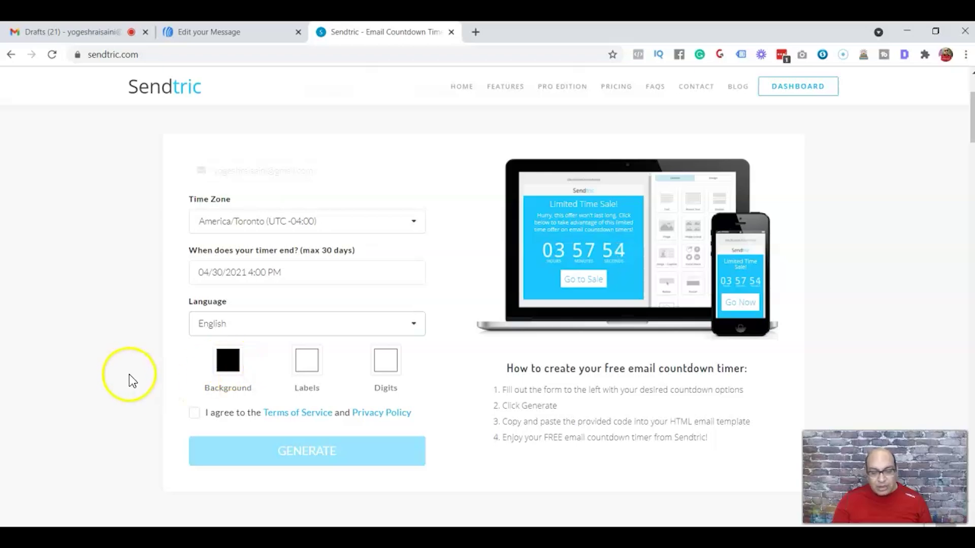
# - Try blue hues for the timer background and digits, leaving the labels white
pyautogui.click(226, 372)
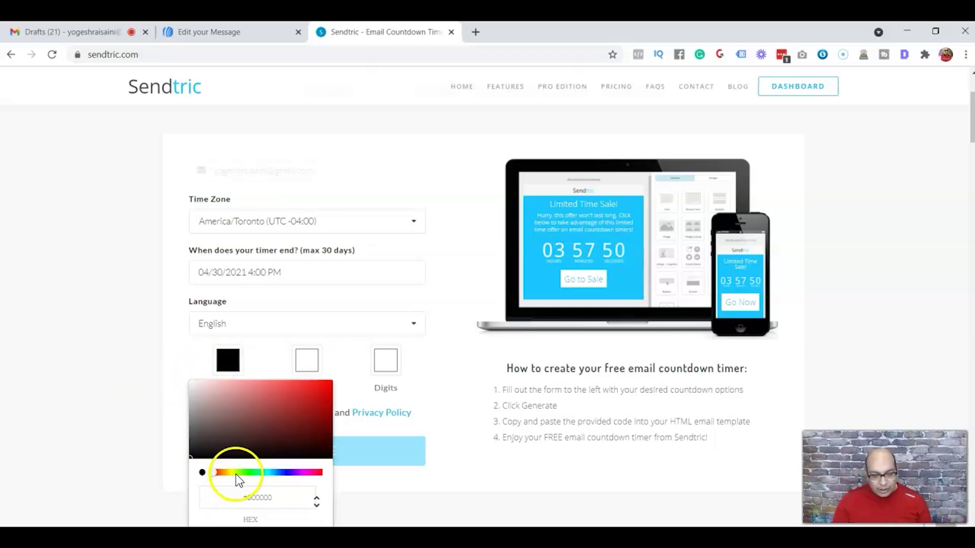
pyautogui.click(285, 473)
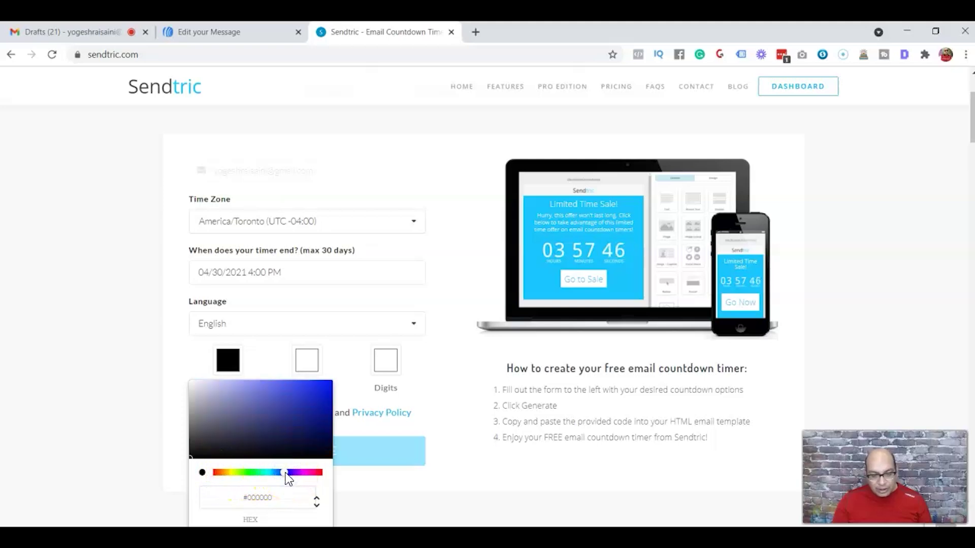
pyautogui.click(90, 437)
pyautogui.click(310, 366)
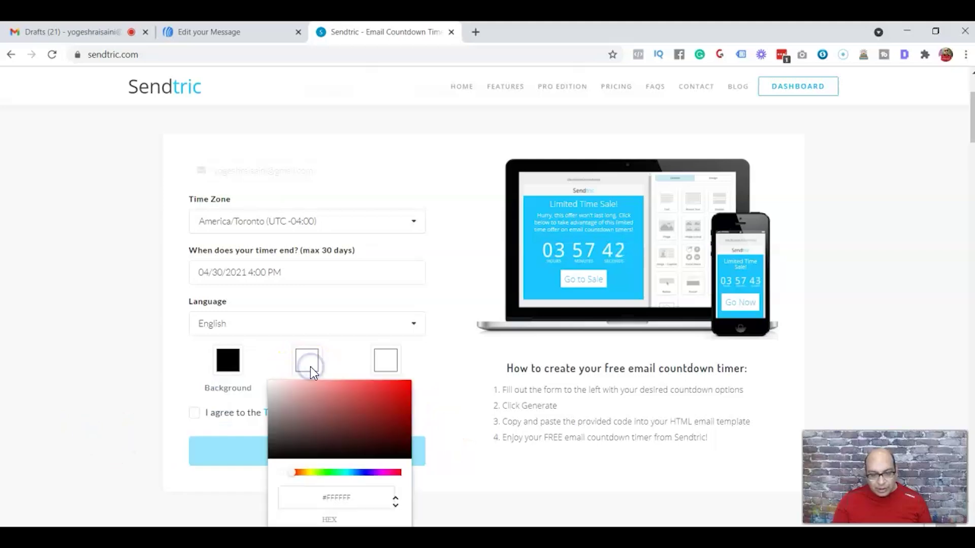
pyautogui.click(307, 361)
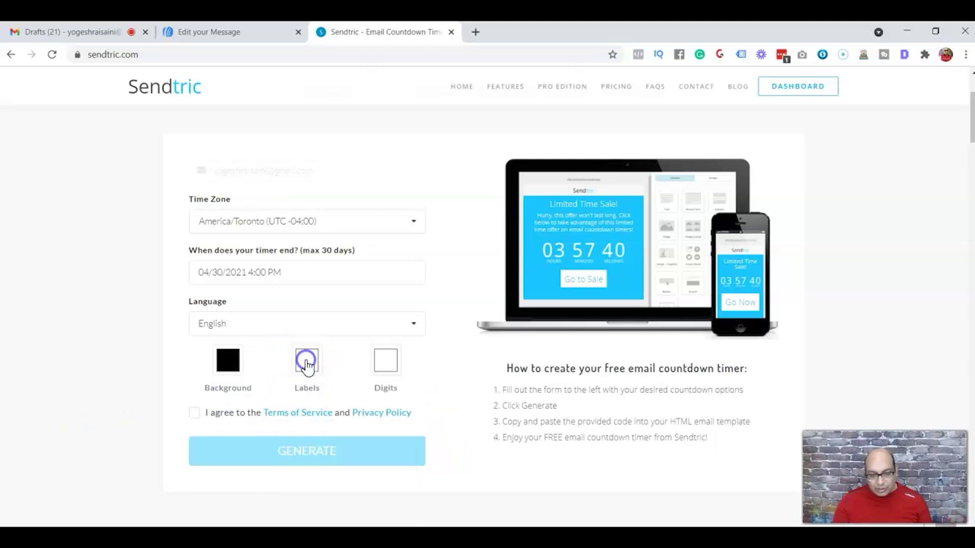
pyautogui.click(389, 364)
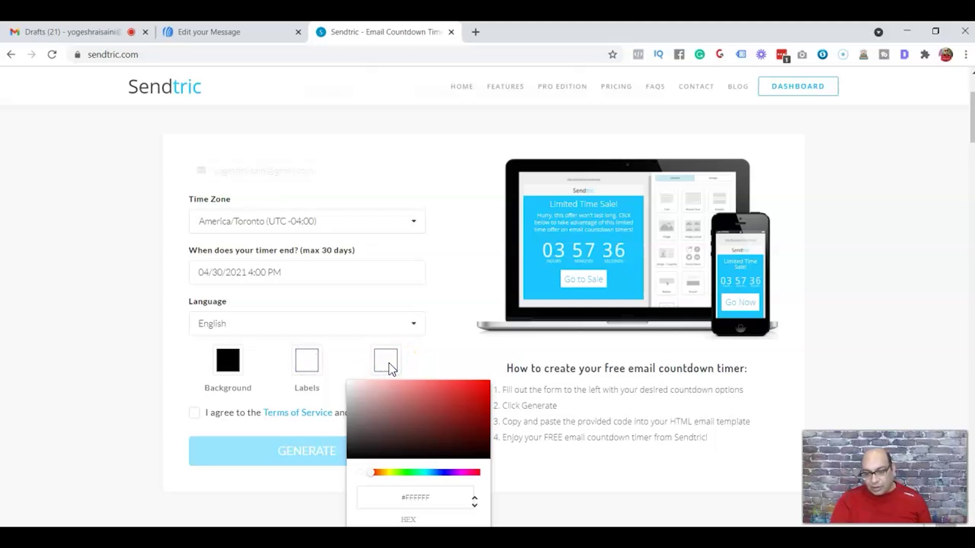
pyautogui.click(456, 472)
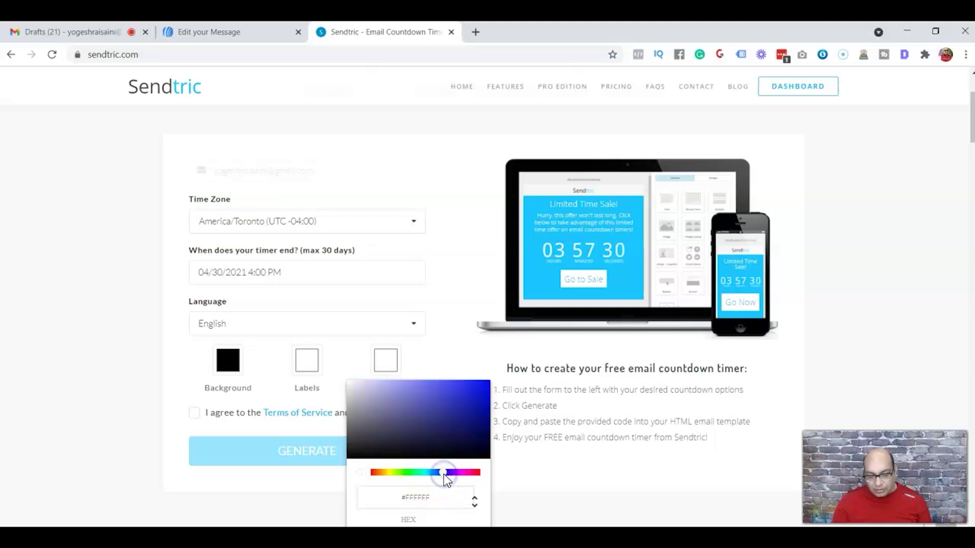
# - Agree to the terms of service and generate the countdown timer
pyautogui.click(227, 359)
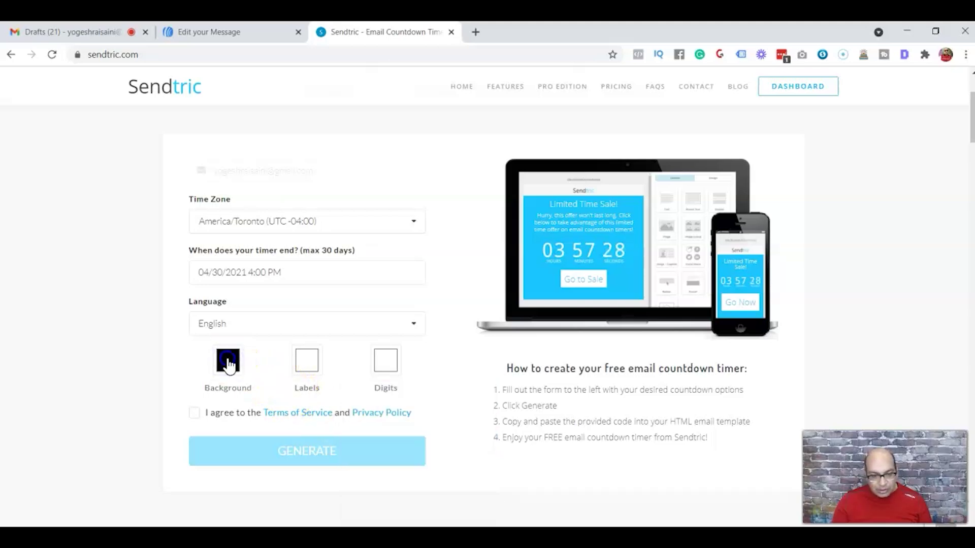
pyautogui.click(228, 359)
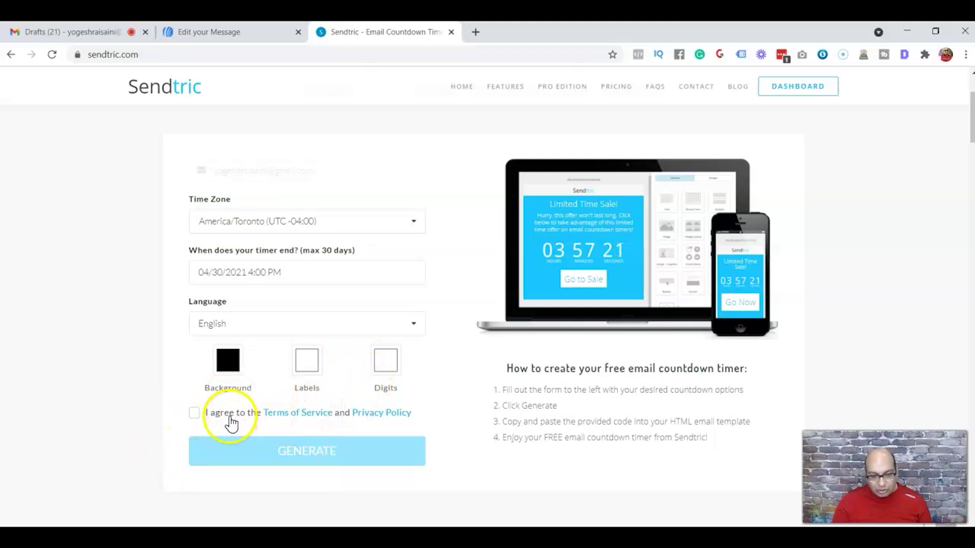
pyautogui.click(194, 413)
pyautogui.click(307, 452)
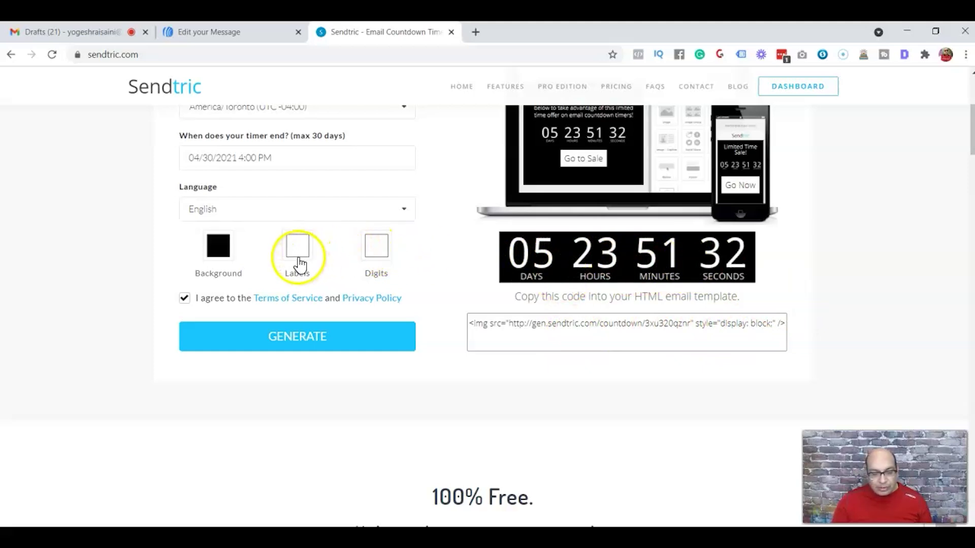
# - Make the timer background the bright blue #435FF1
pyautogui.click(217, 254)
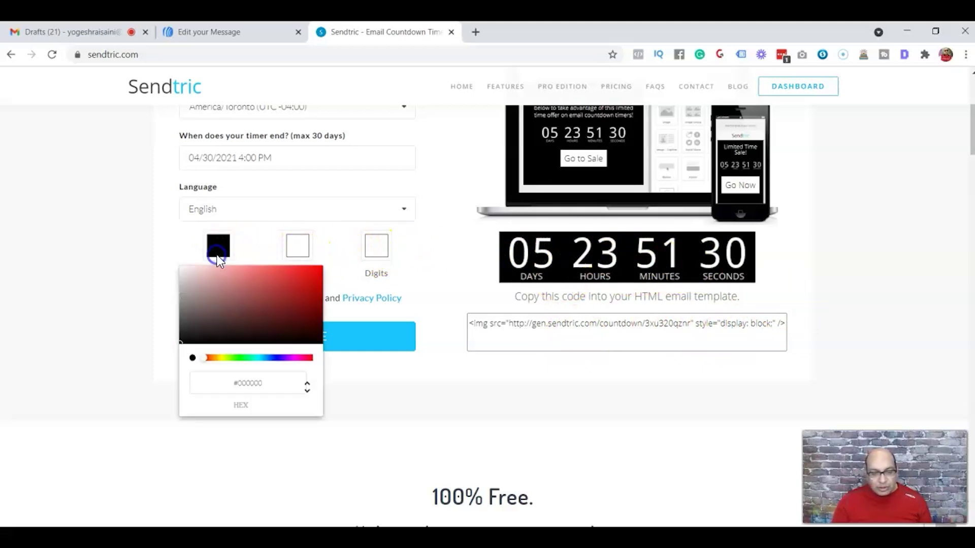
pyautogui.click(274, 359)
pyautogui.click(283, 269)
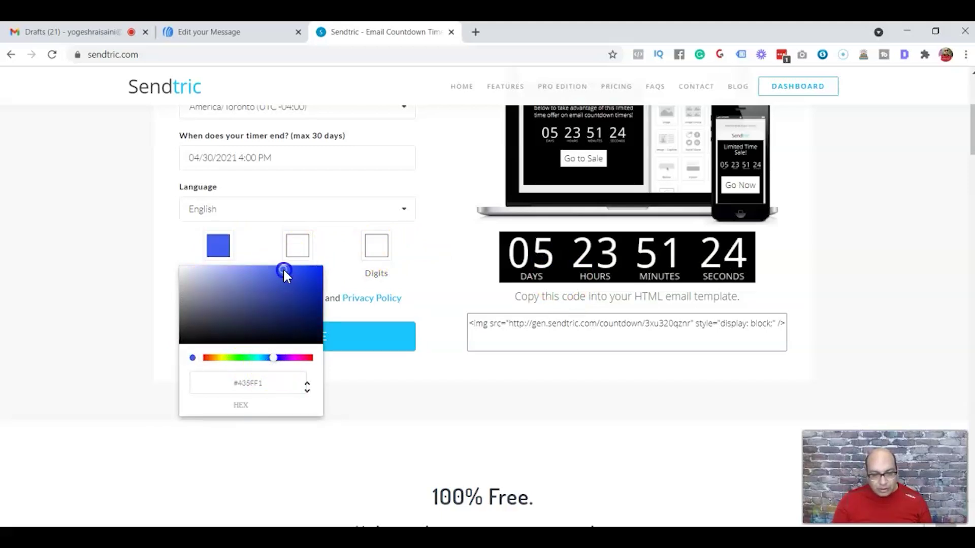
pyautogui.click(122, 276)
pyautogui.click(282, 244)
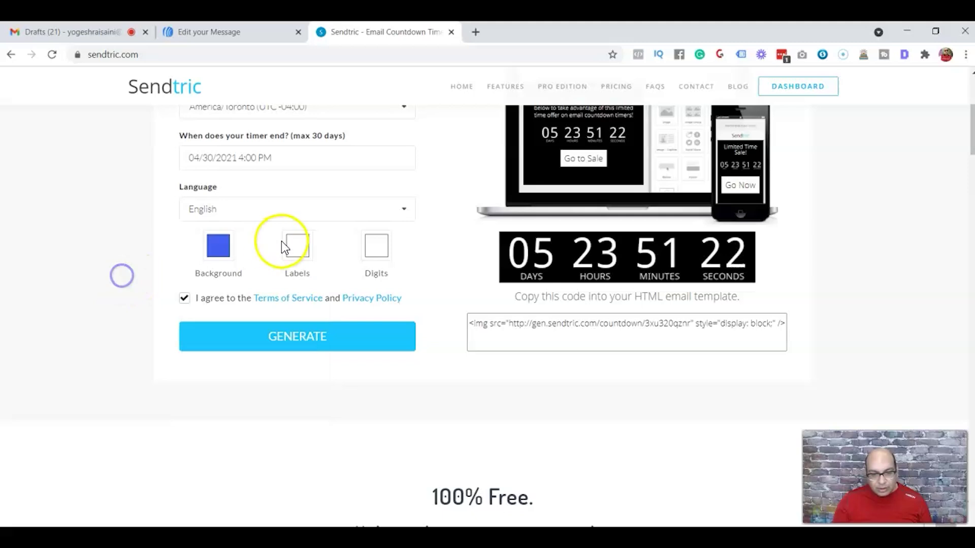
# - Keep the labels white, make the digits black, and regenerate the timer
pyautogui.click(297, 246)
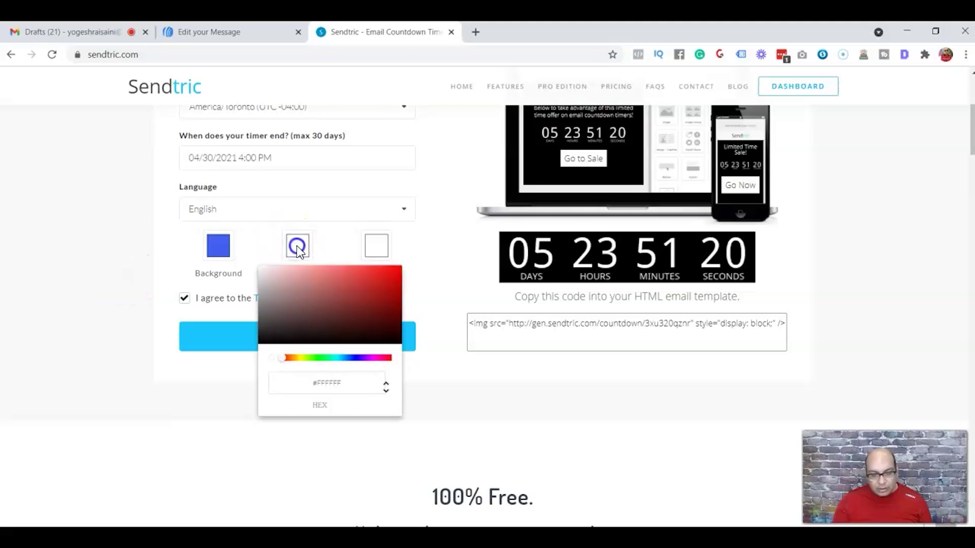
pyautogui.click(390, 251)
pyautogui.click(376, 248)
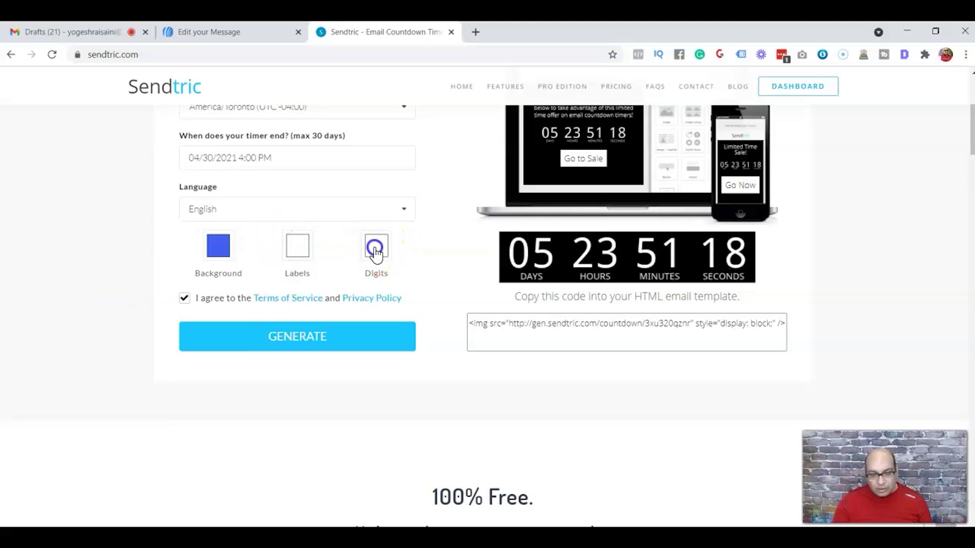
pyautogui.click(339, 346)
pyautogui.click(257, 387)
pyautogui.click(290, 341)
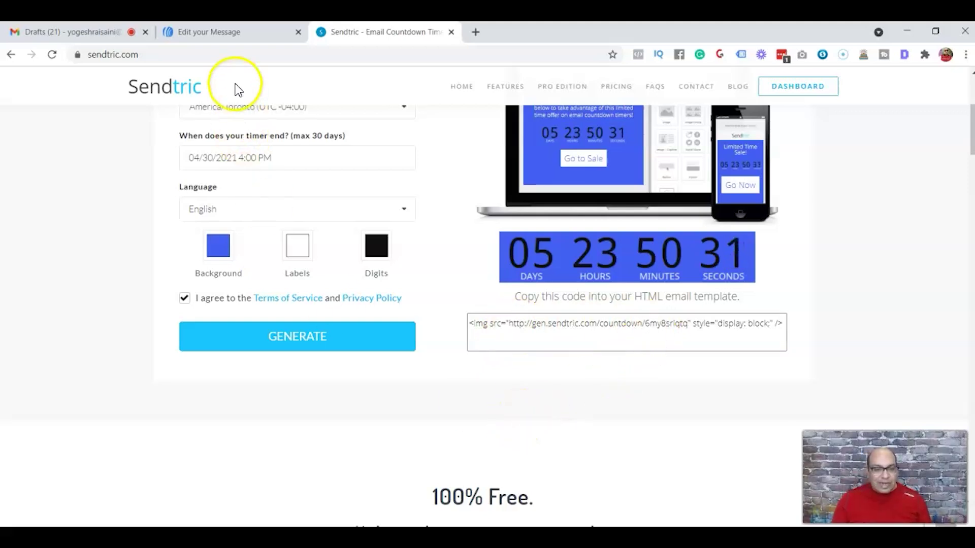
# - Go back to the AWeber message editor once the blue timer and its embed code are ready
pyautogui.click(217, 31)
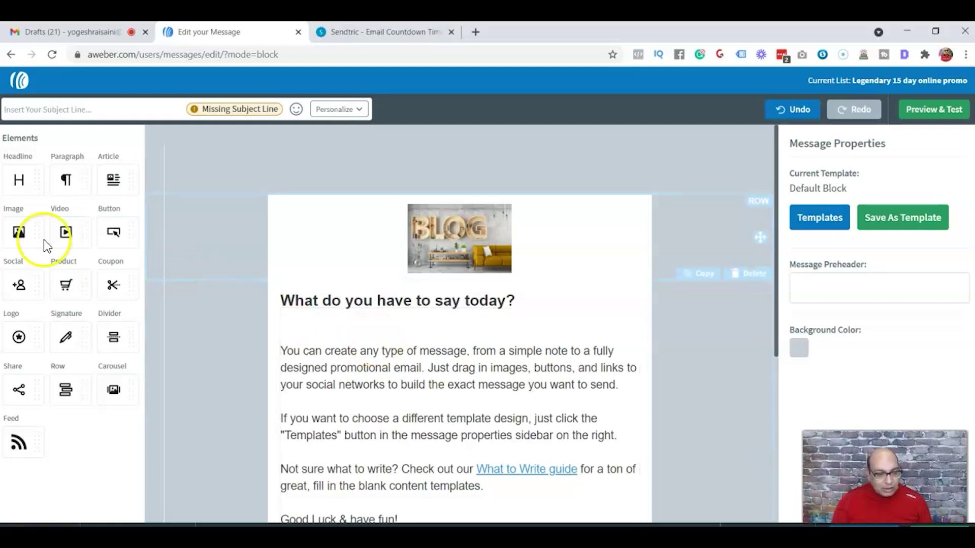
# - Add an image block under the headline and paste in the Sendtric countdown image URL
pyautogui.moveTo(20, 232); pyautogui.dragTo(438, 310)
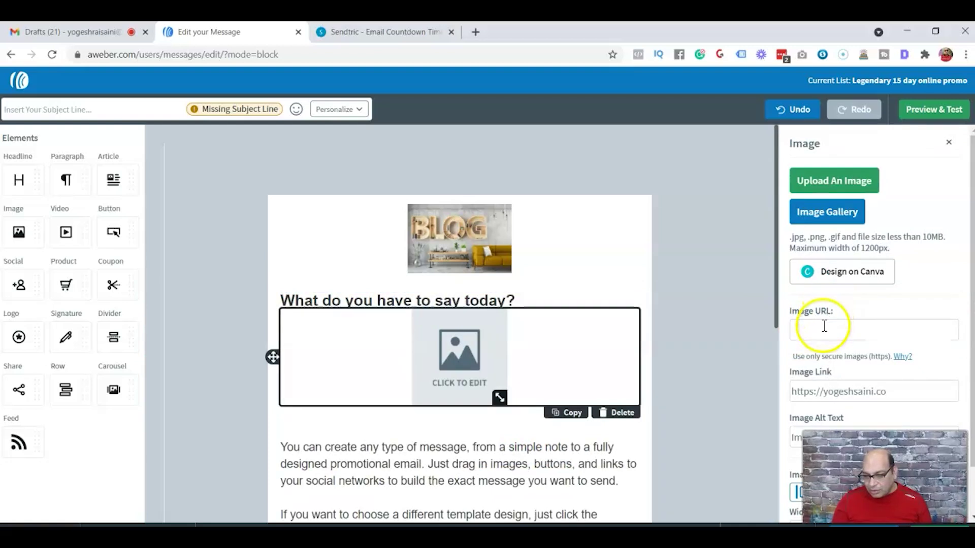
pyautogui.click(401, 33)
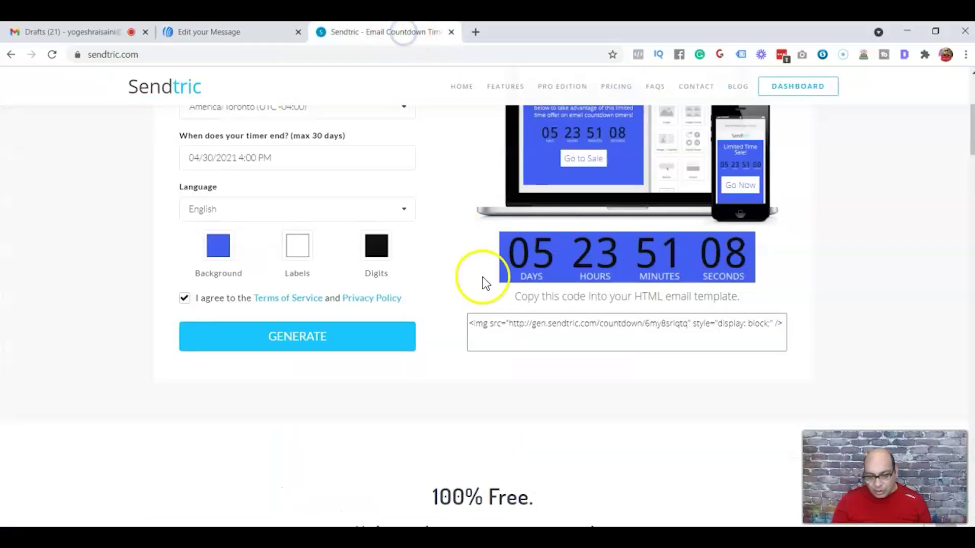
pyautogui.moveTo(508, 322); pyautogui.dragTo(687, 322)
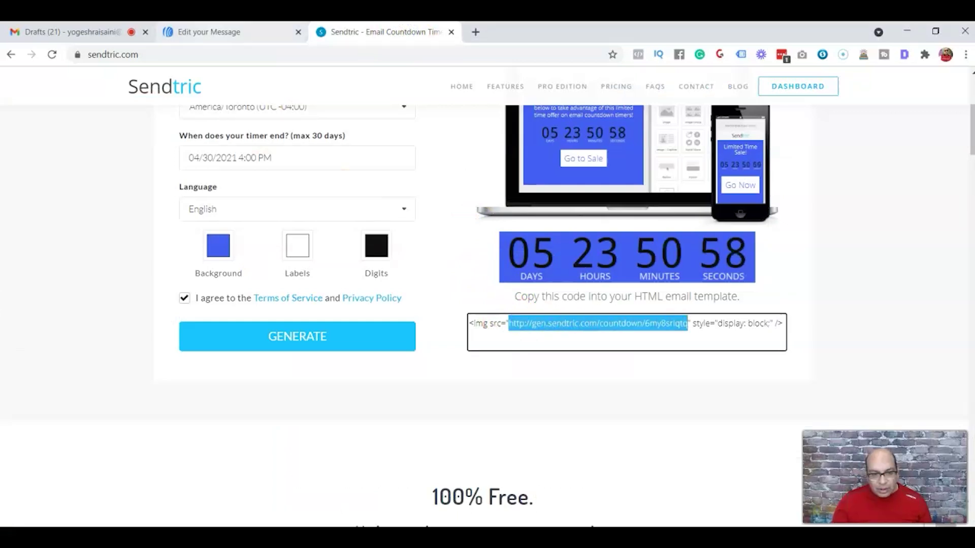
pyautogui.click(208, 31)
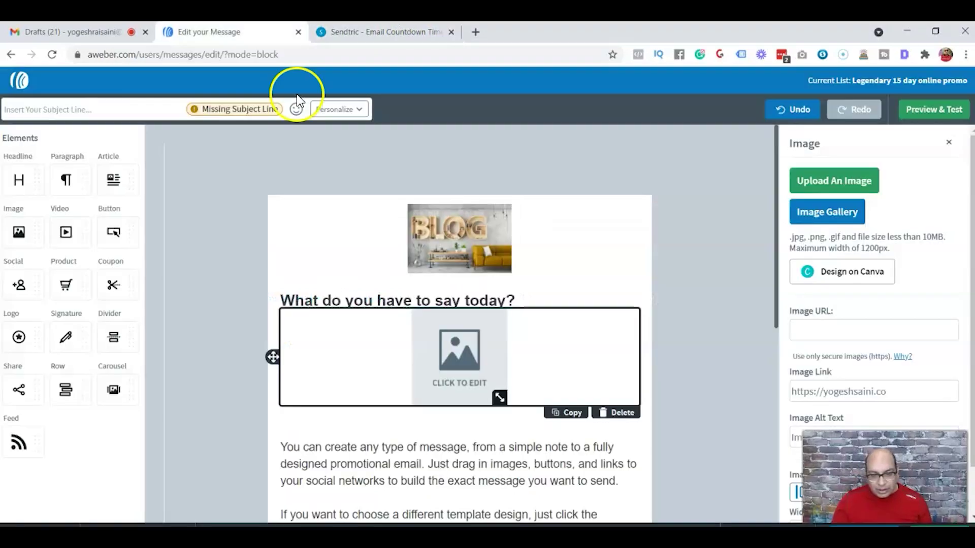
pyautogui.click(802, 335)
pyautogui.write('http://gen.sendtric.com/countdown/6my8sriqtq')
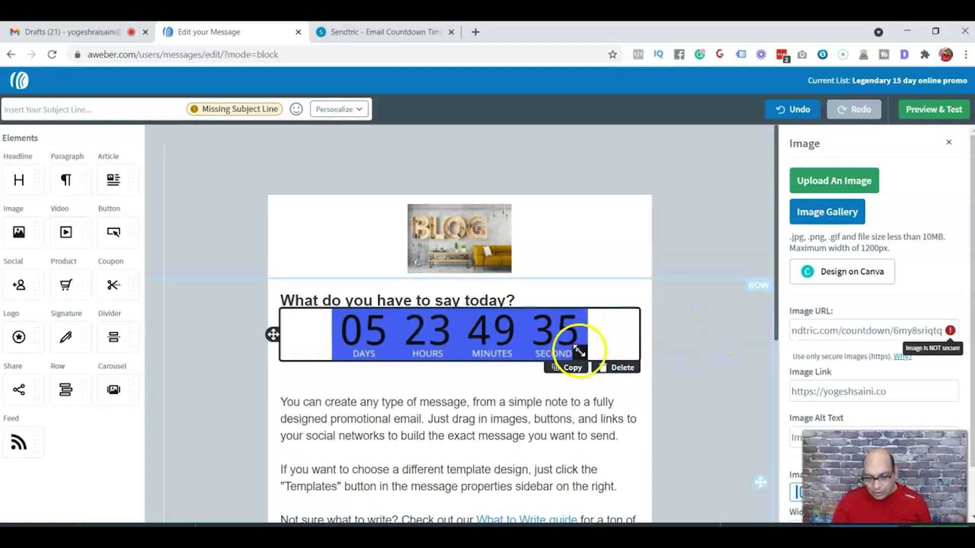
# - Resize the countdown image to 450 by 90 so it fills its block
pyautogui.moveTo(580, 351); pyautogui.dragTo(583, 363)
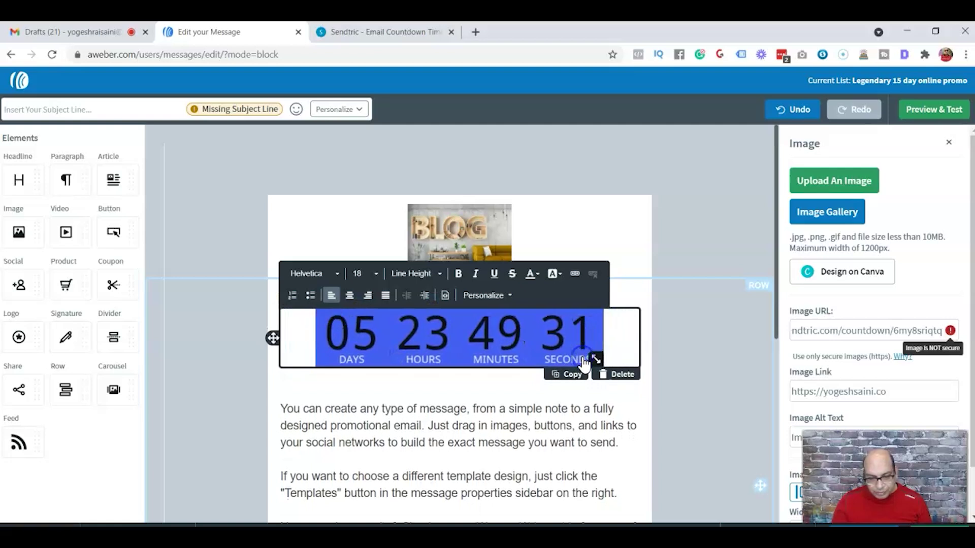
pyautogui.click(717, 310)
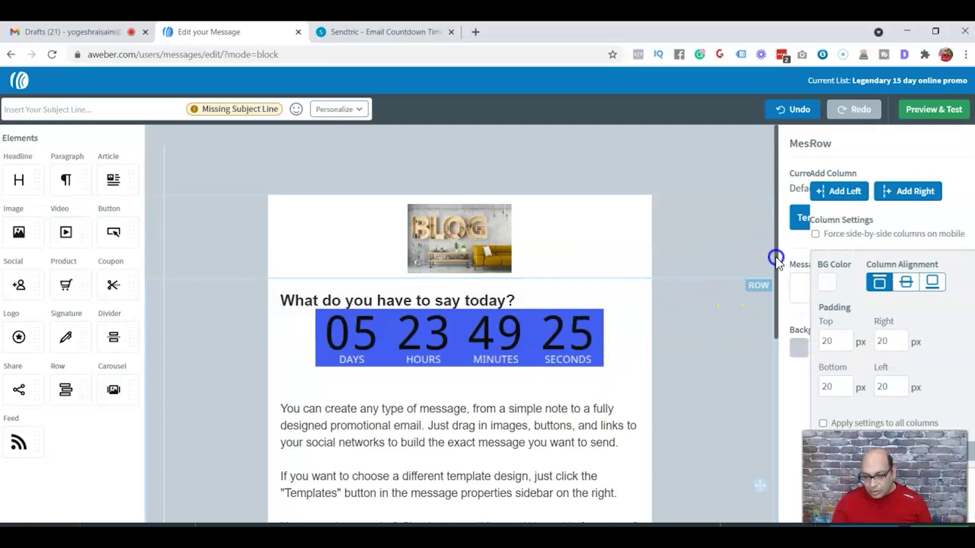
pyautogui.scroll(-1, 951, 219)
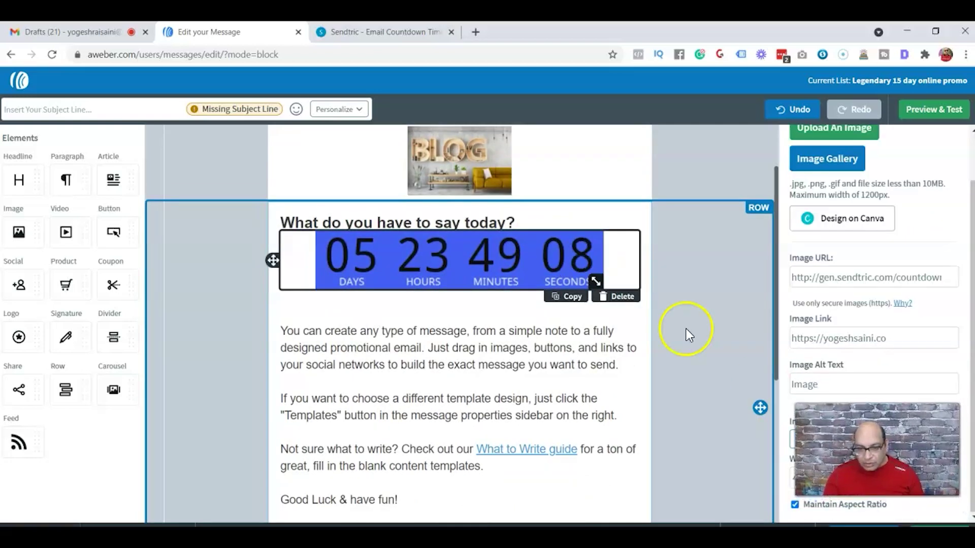
pyautogui.click(529, 221)
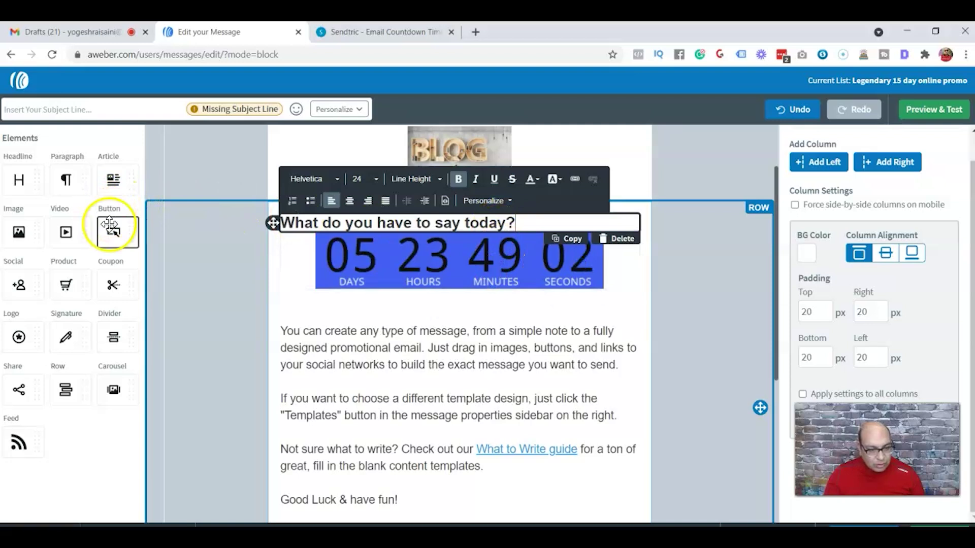
# - Add a divider below the headline with 15 px top padding
pyautogui.moveTo(116, 337); pyautogui.dragTo(394, 236)
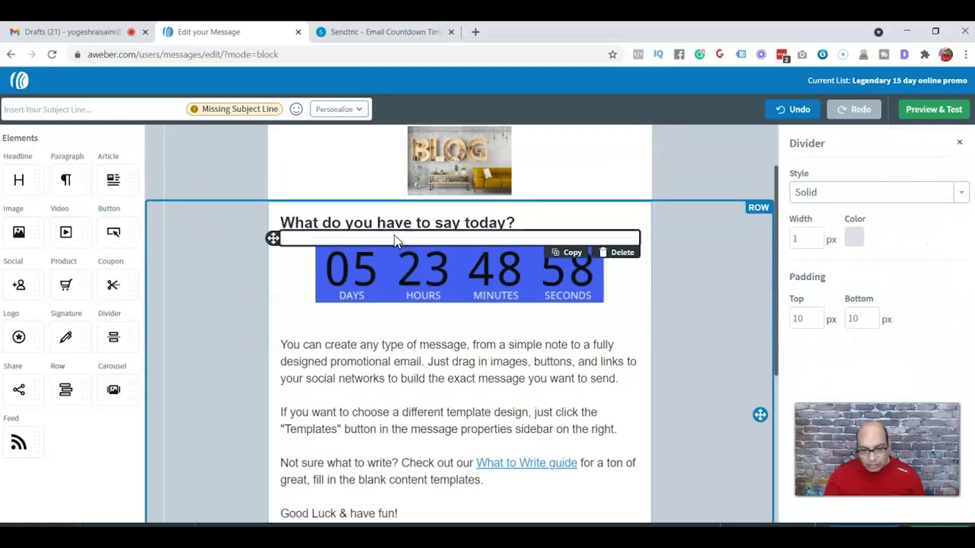
pyautogui.click(817, 315)
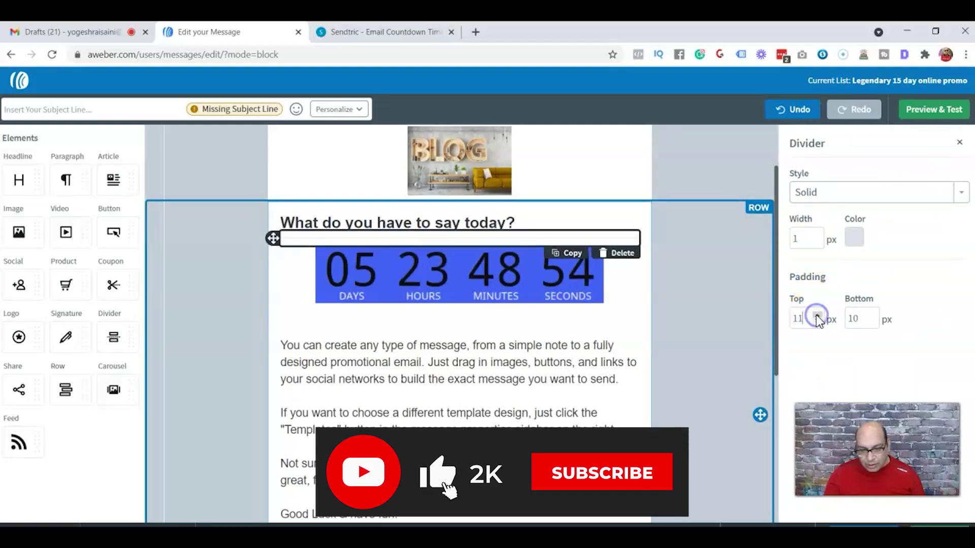
pyautogui.click(817, 315)
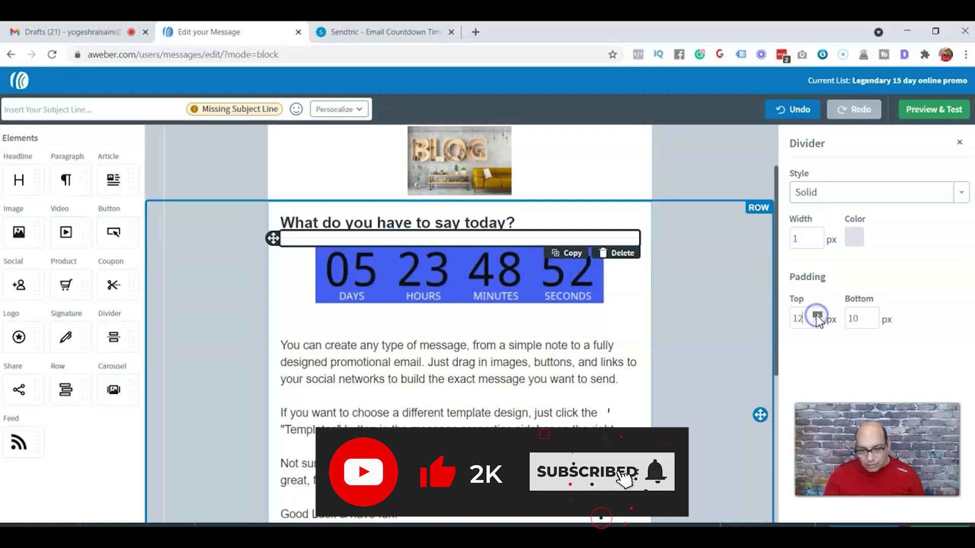
pyautogui.scroll(3, 816, 314)
pyautogui.click(872, 315)
# - Set the divider's bottom padding to 15 px and review the message layout
pyautogui.click(872, 315)
pyautogui.click(873, 315)
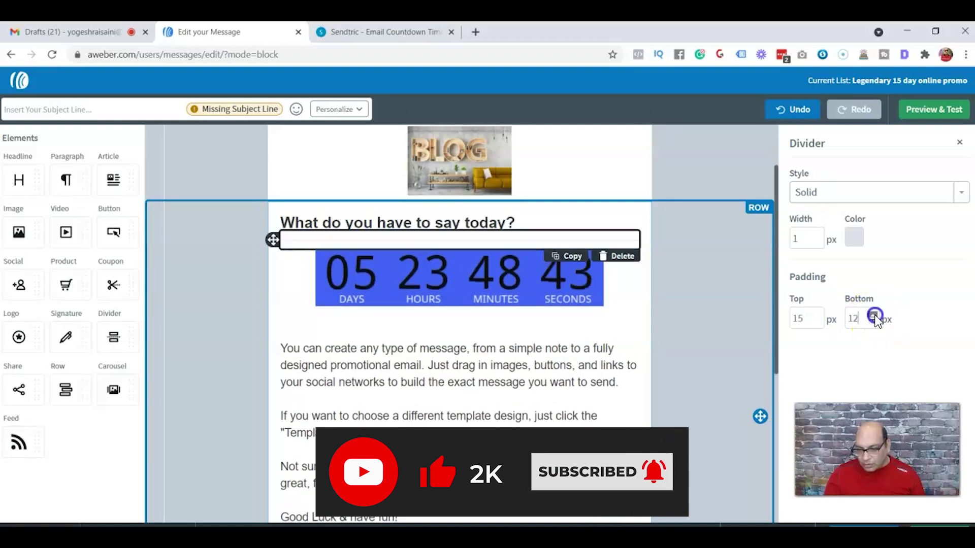
pyautogui.click(873, 315)
pyautogui.click(873, 315)
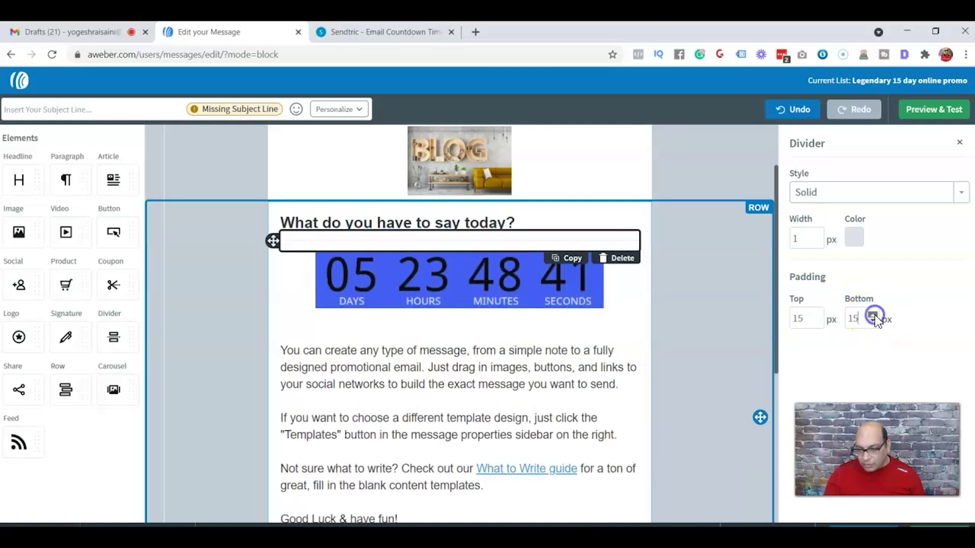
pyautogui.click(699, 305)
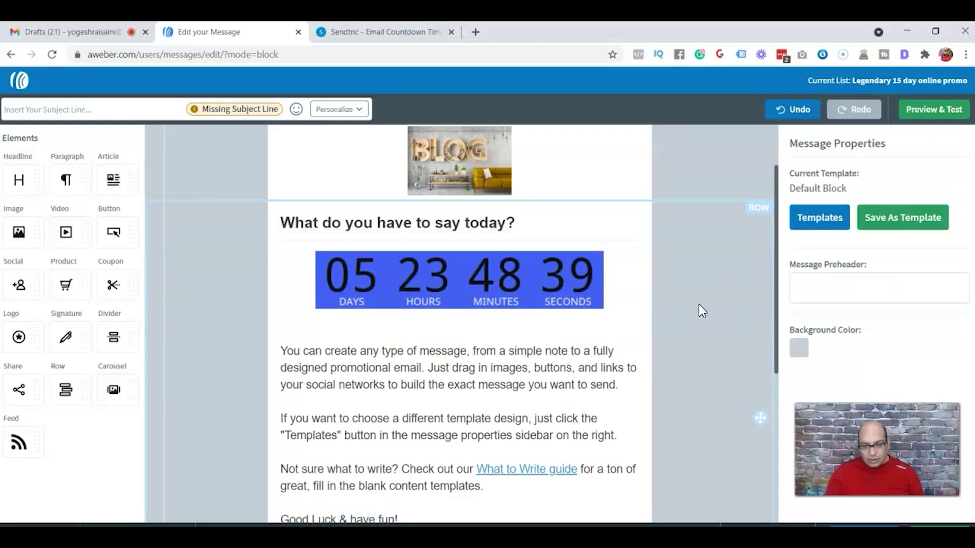
pyautogui.click(437, 321)
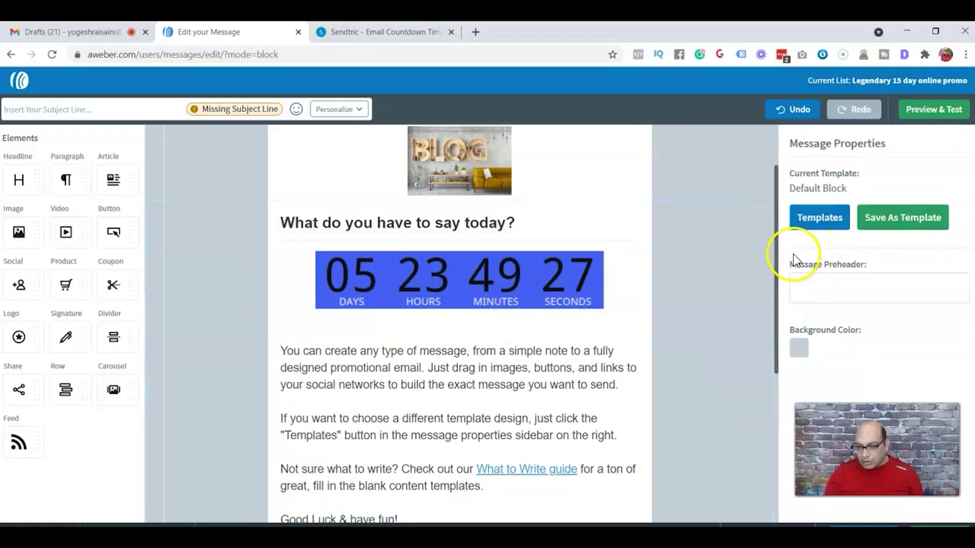
pyautogui.moveTo(775, 254); pyautogui.dragTo(778, 240)
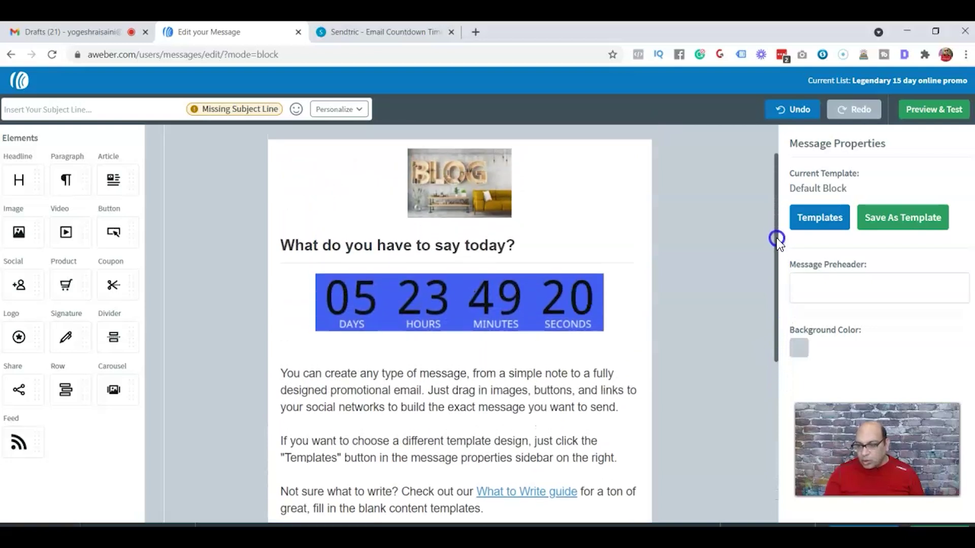
# - In Preview & Test, enter your own Gmail address and send the test message
pyautogui.click(936, 111)
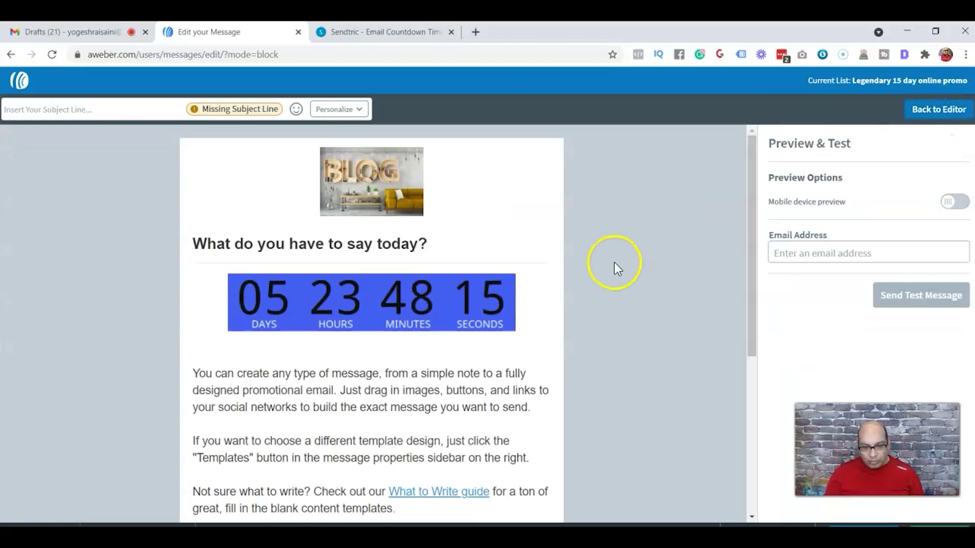
pyautogui.moveTo(749, 214)
pyautogui.mouseDown()
pyautogui.moveTo(748, 330)
pyautogui.moveTo(748, 202)
pyautogui.mouseUp()
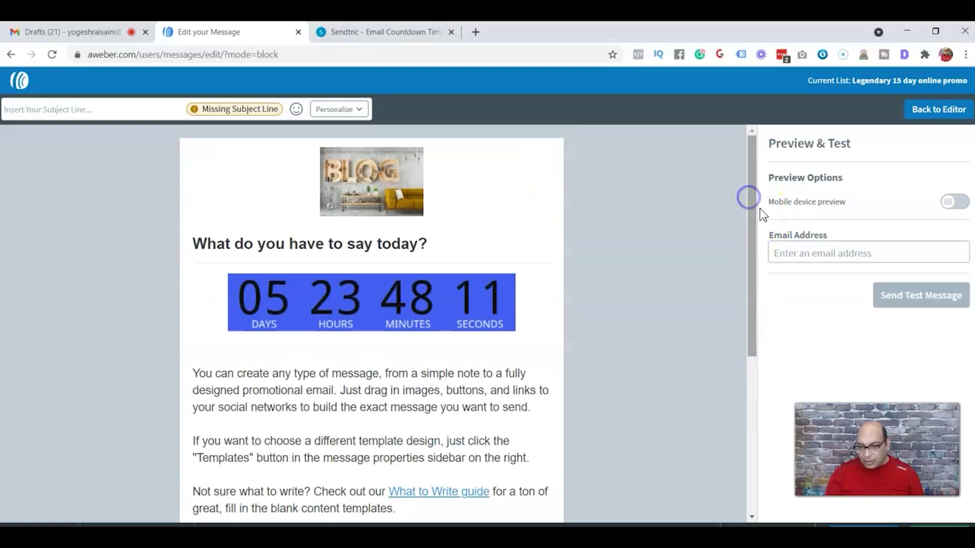
pyautogui.click(781, 246)
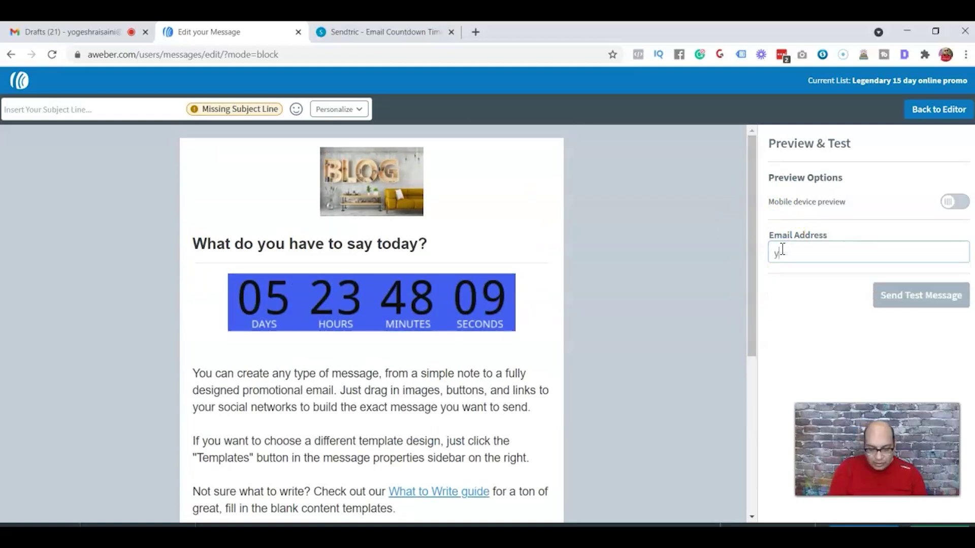
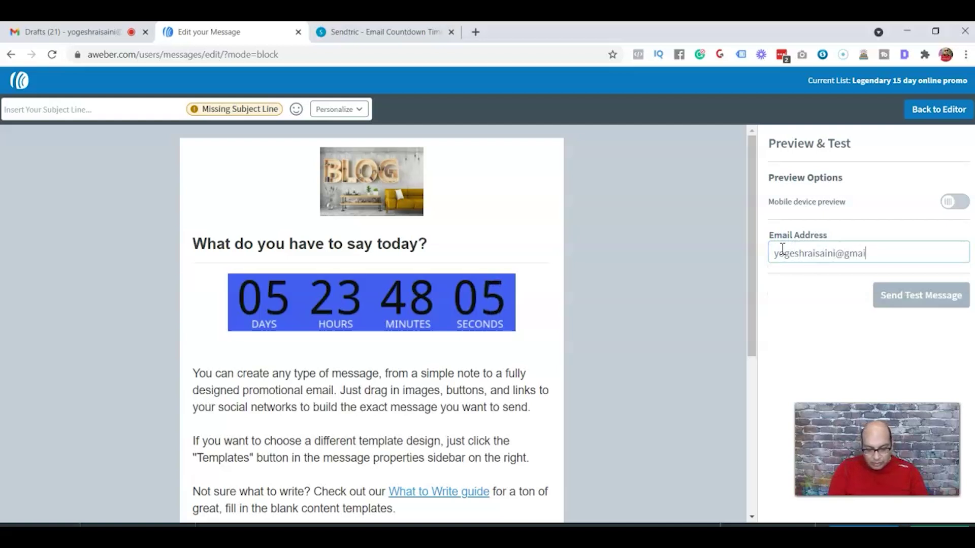
pyautogui.click(906, 308)
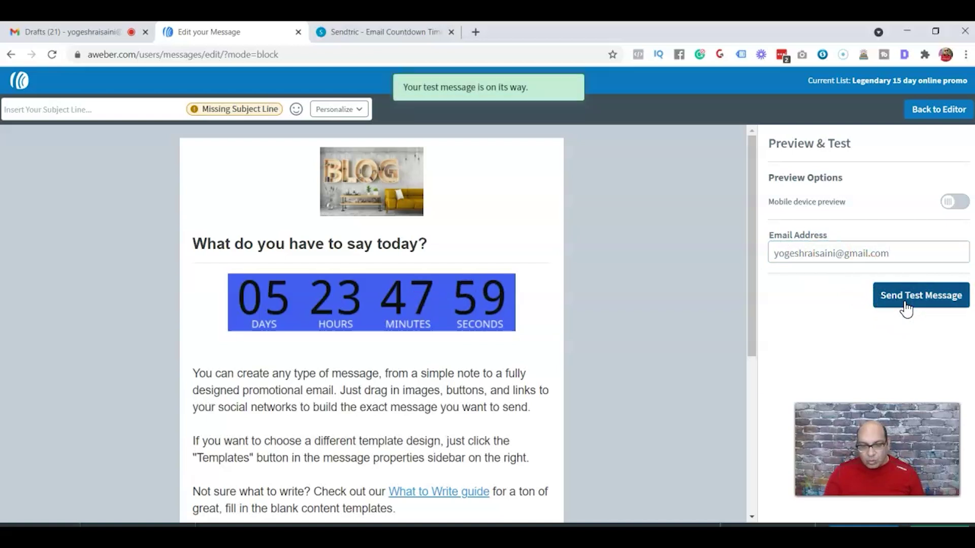
pyautogui.click(629, 303)
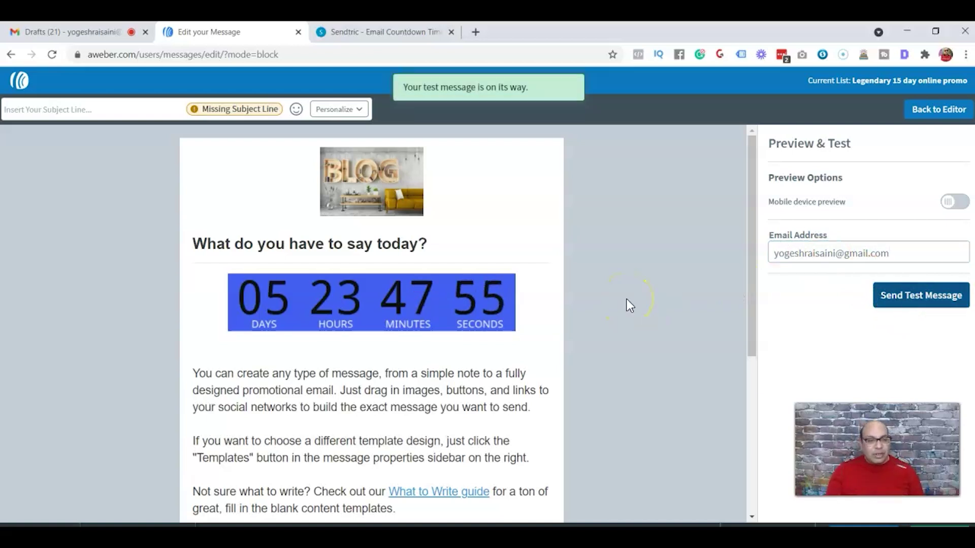
pyautogui.click(131, 381)
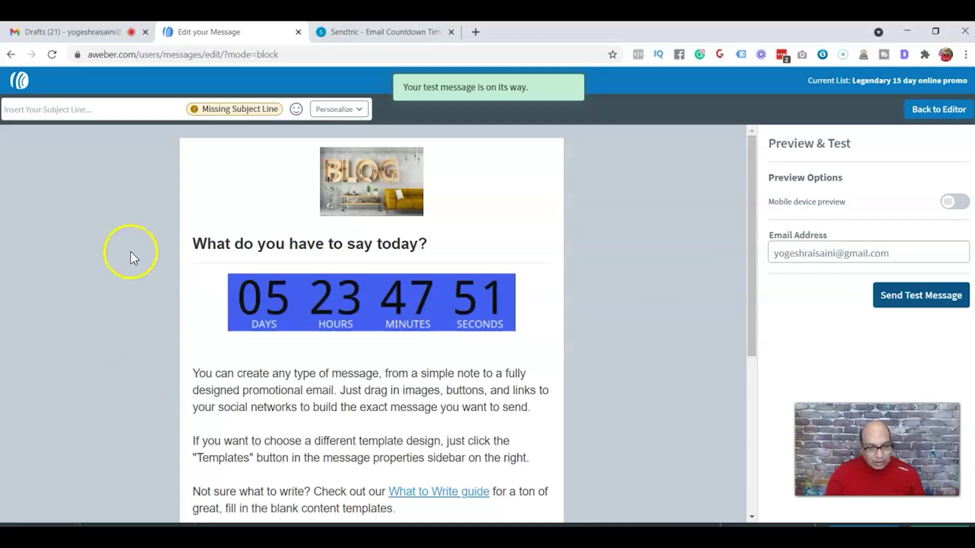
# - Load Gmail in a new browser tab to view the test email
pyautogui.click(476, 32)
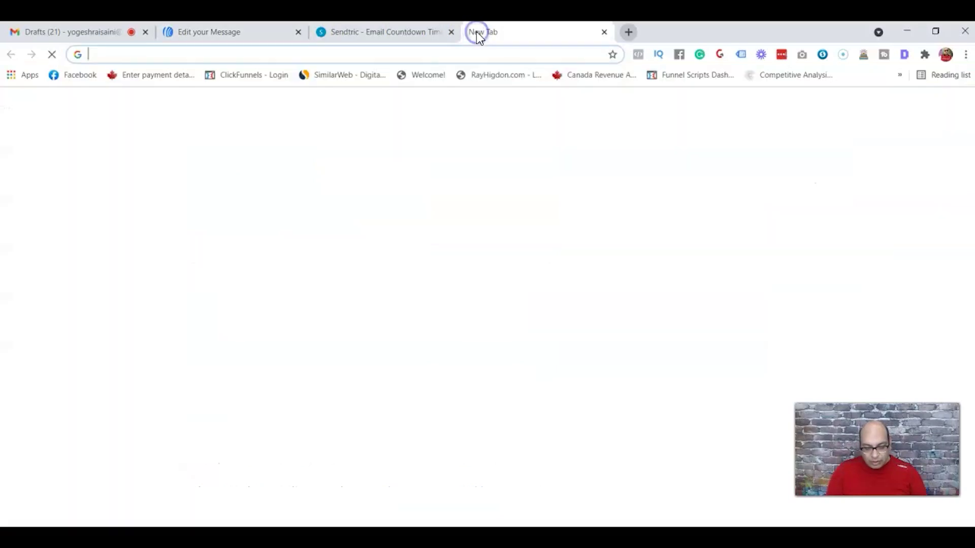
pyautogui.write('gmail')
pyautogui.press('Return')
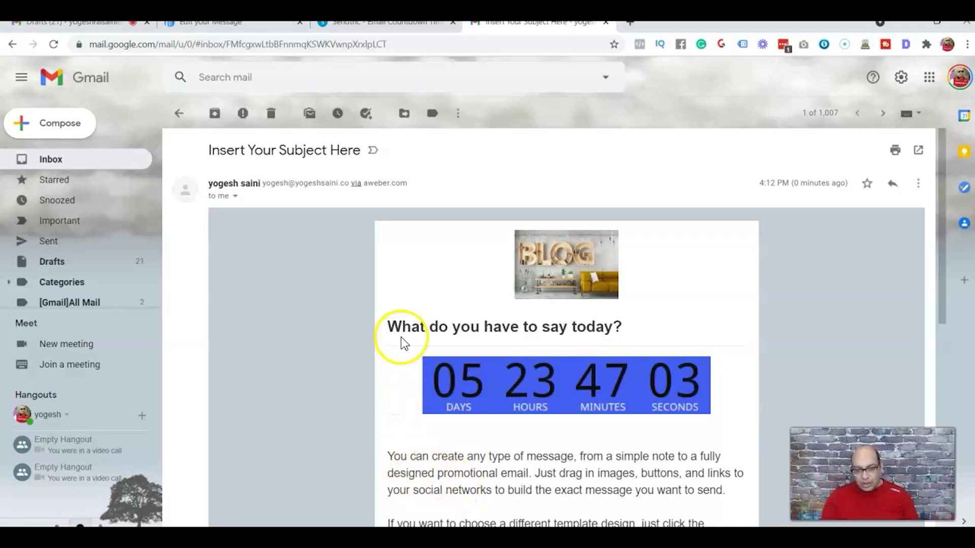
# - Return through the AWeber preview to the Sendtric timer page
pyautogui.click(234, 24)
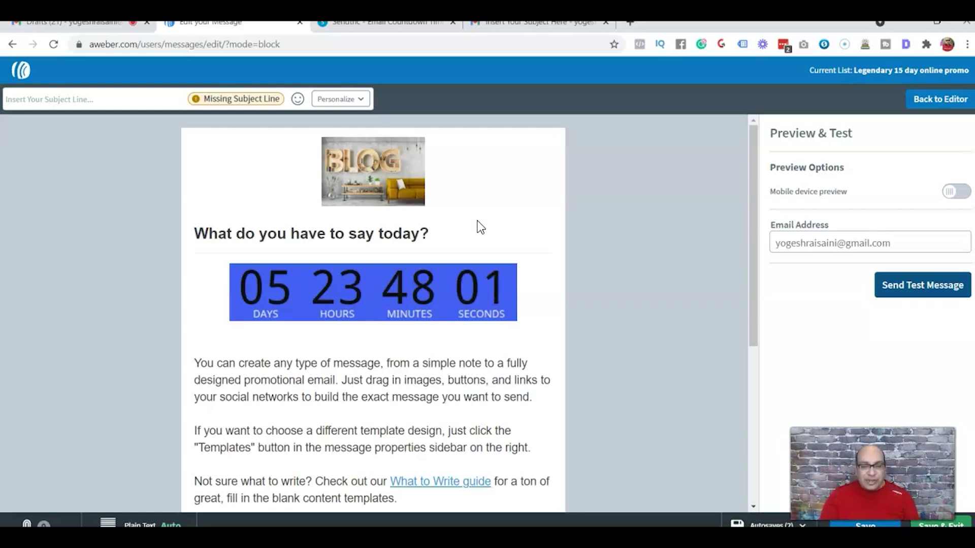
pyautogui.click(528, 308)
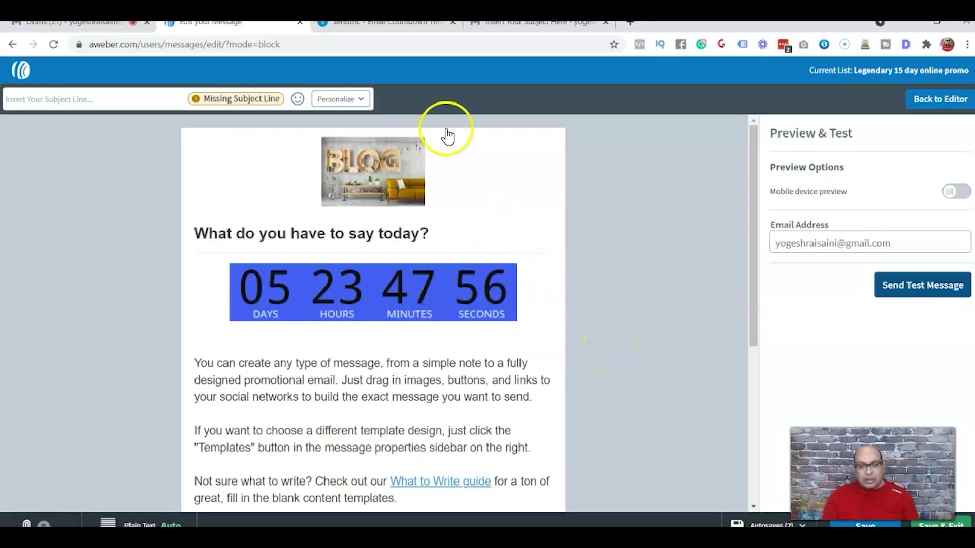
pyautogui.click(373, 29)
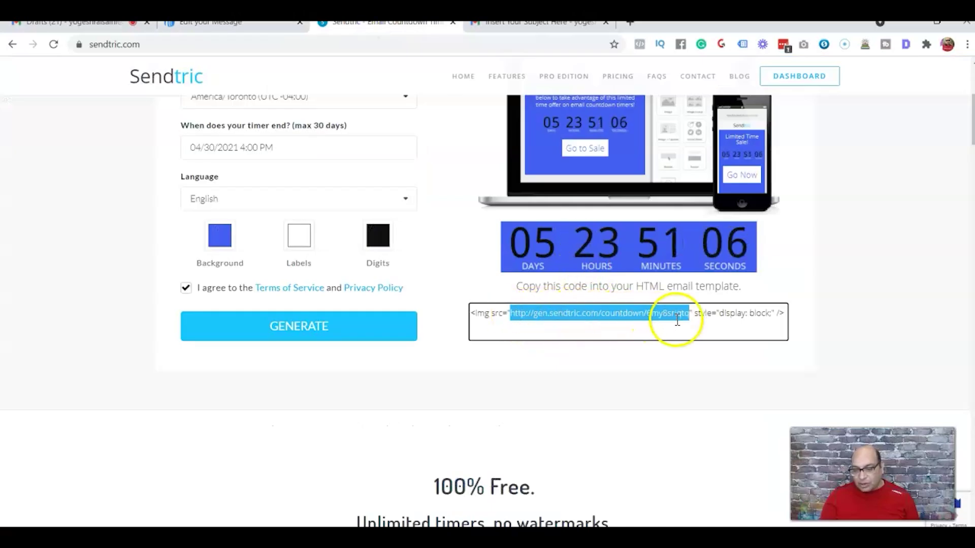
# - Select the entire <img> embed code line for the blue countdown timer
pyautogui.click(684, 354)
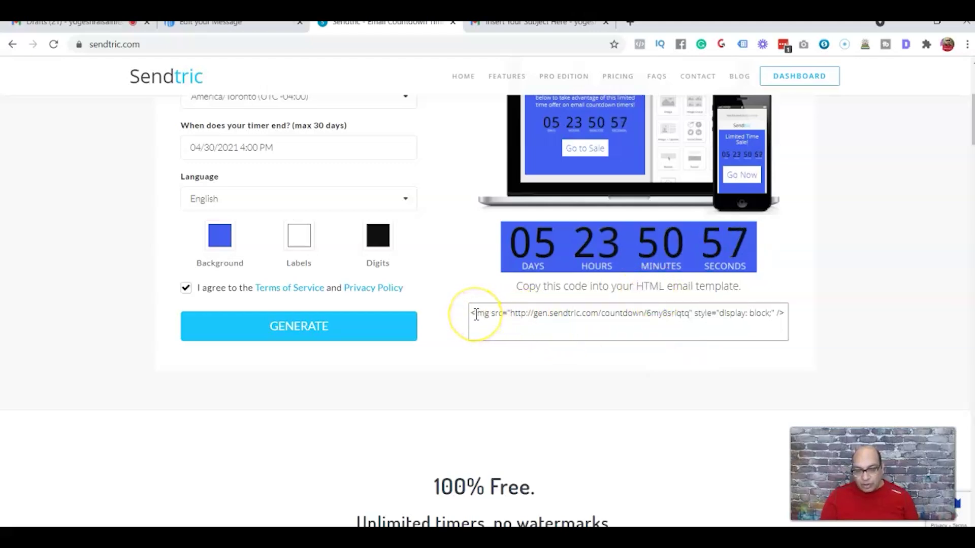
pyautogui.moveTo(476, 315); pyautogui.dragTo(784, 319)
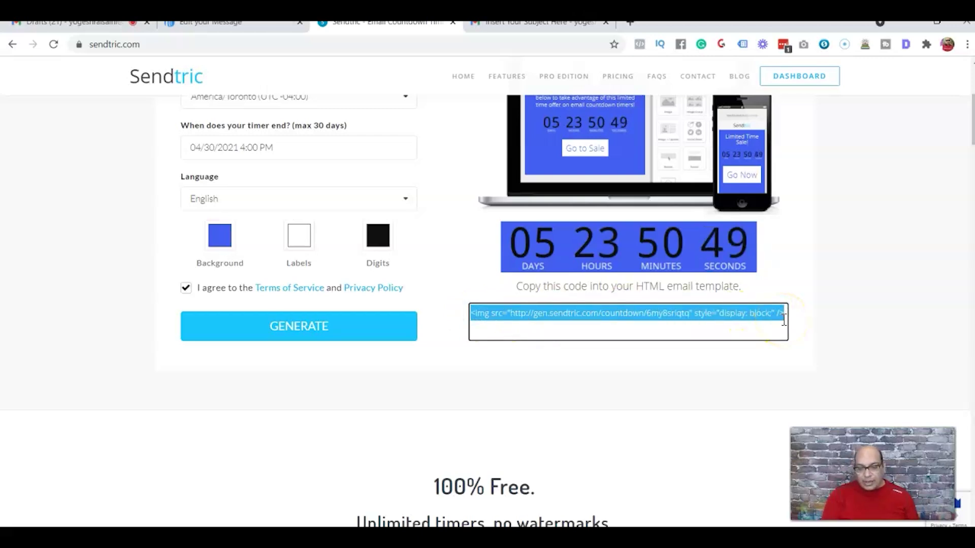